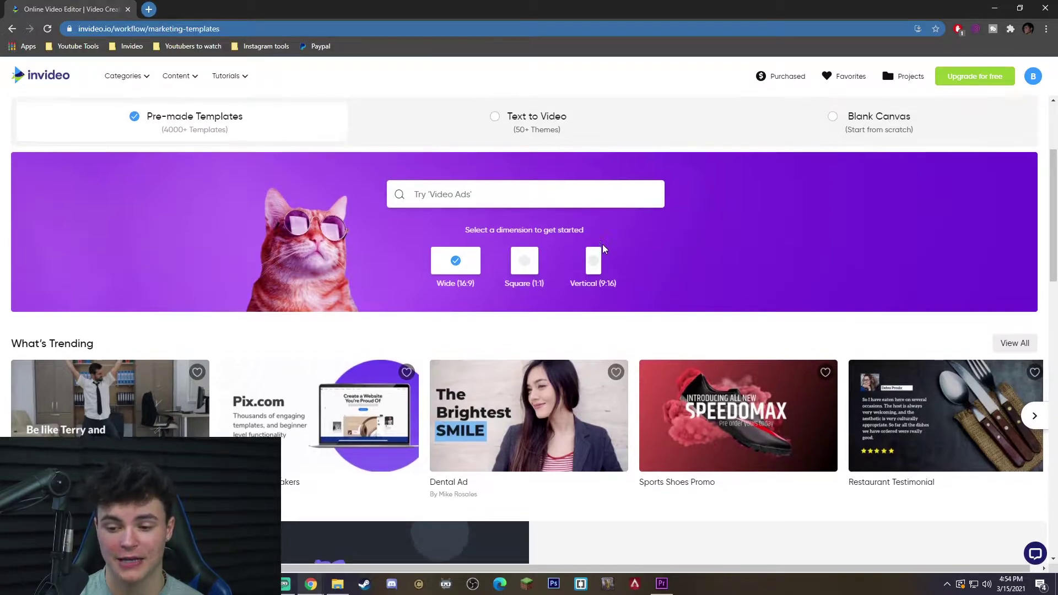
scroll(607, 248, up, 1)
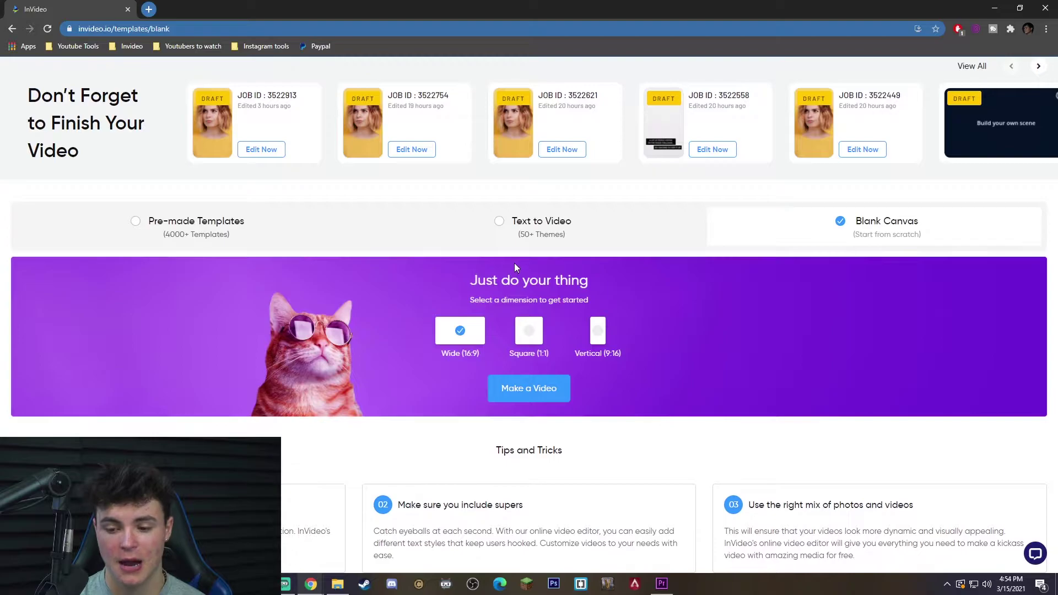
Step: Choose the Vertical (9:16) dimension for the blank-canvas video
click(598, 334)
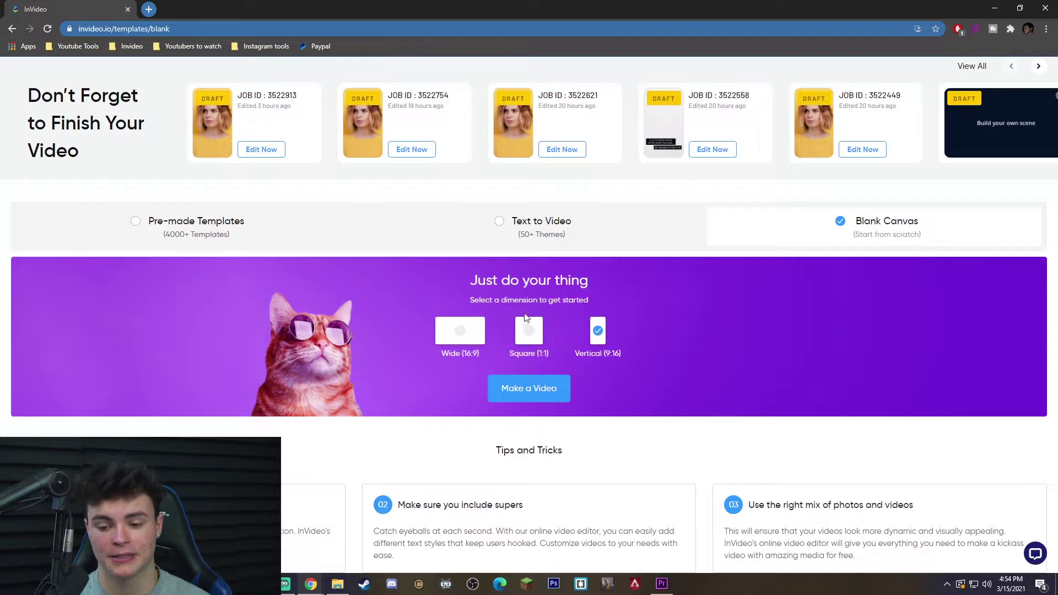
Step: Create the vertical video and delete the 'Build Your Scene' title and LOGO placeholders
click(532, 390)
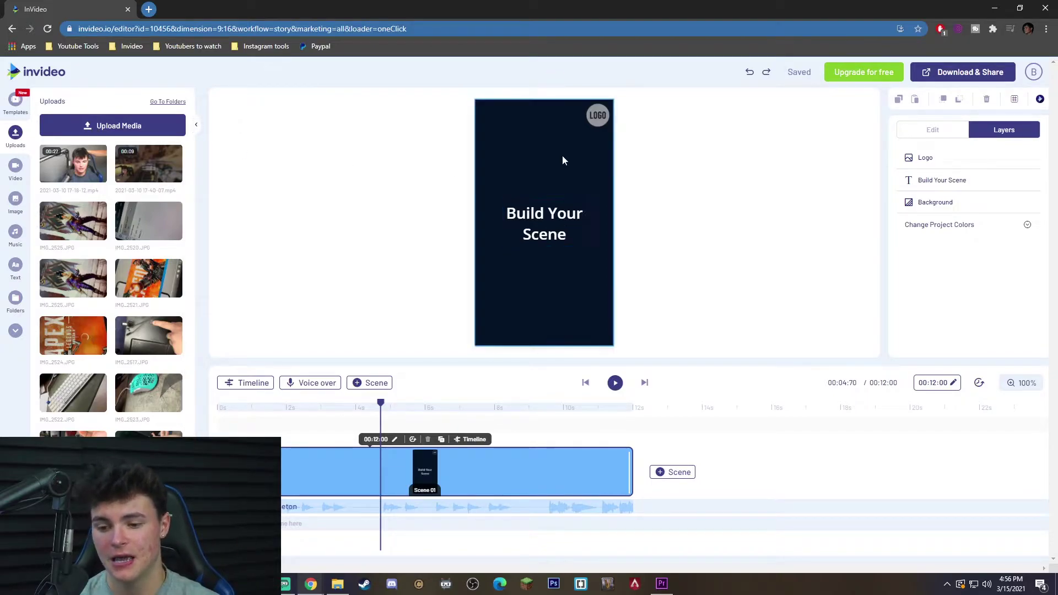
click(547, 220)
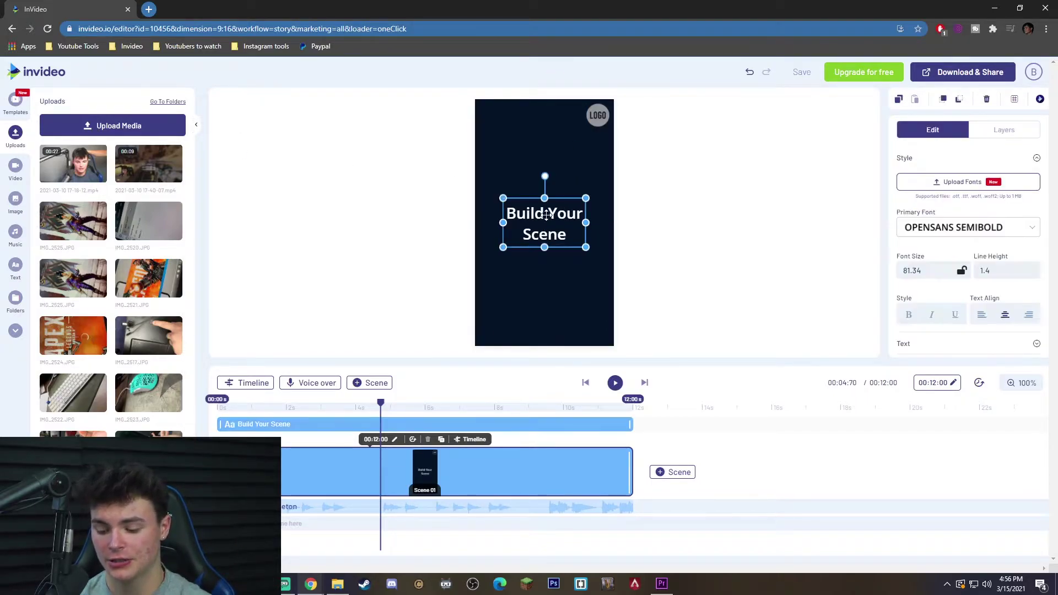
key(Delete)
click(598, 115)
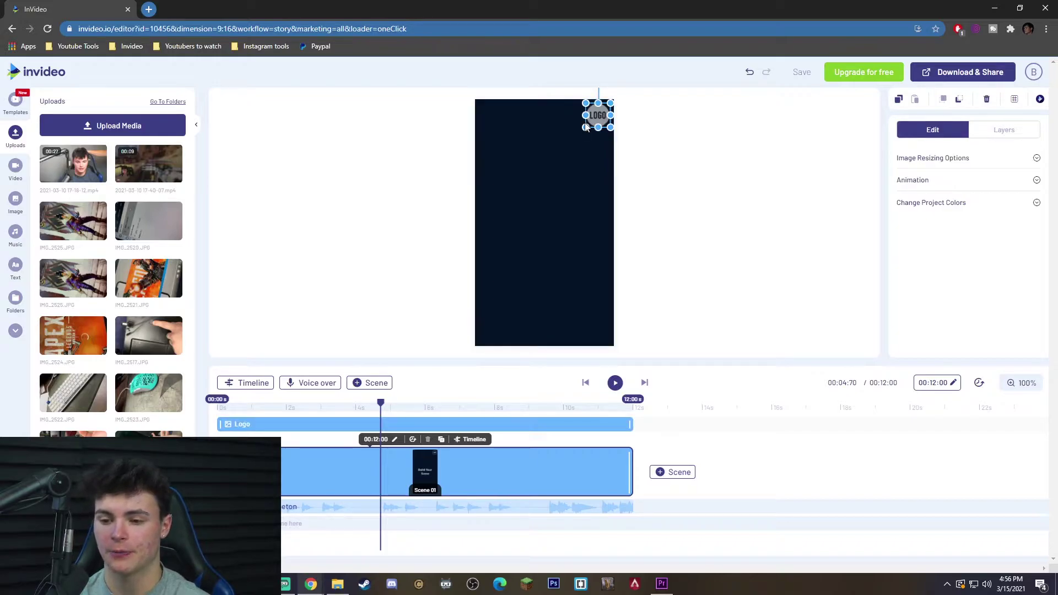
key(Delete)
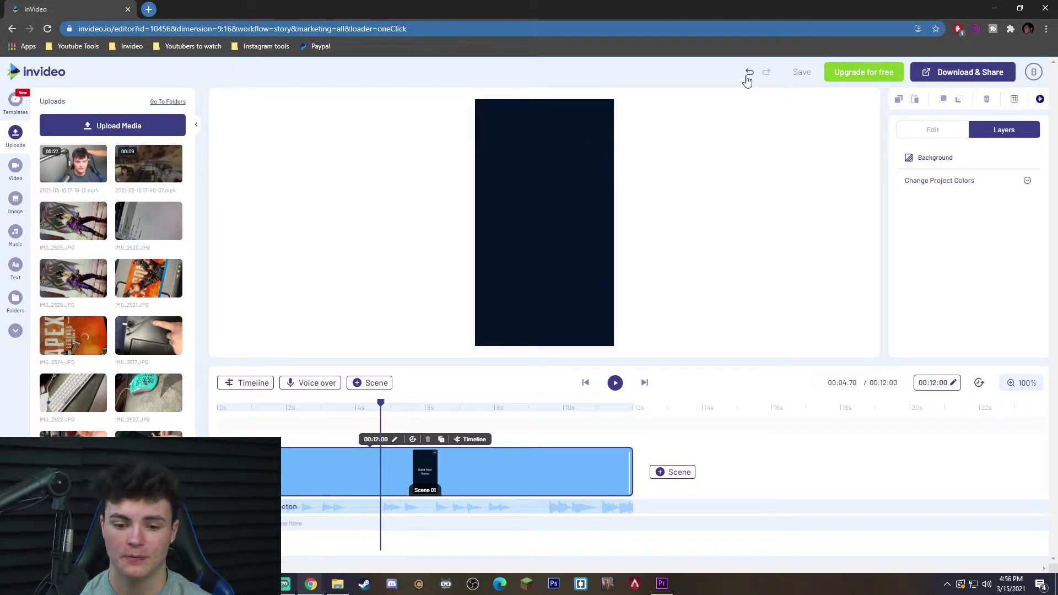
Step: Add the uploaded gameplay clip to the canvas at its full 9:40 length, then reselect it
drag(148, 162, 545, 158)
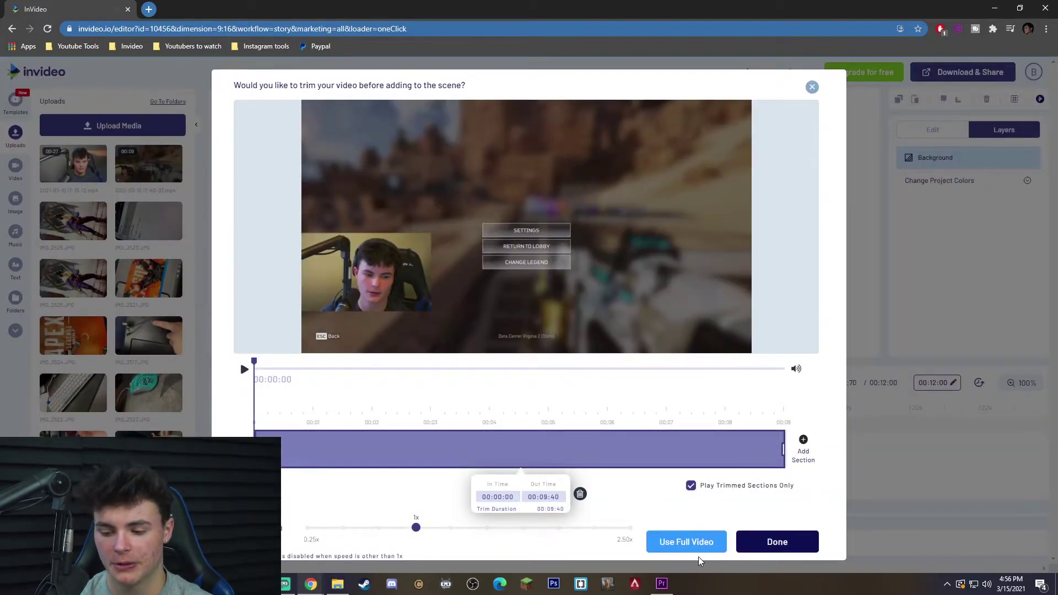
click(687, 545)
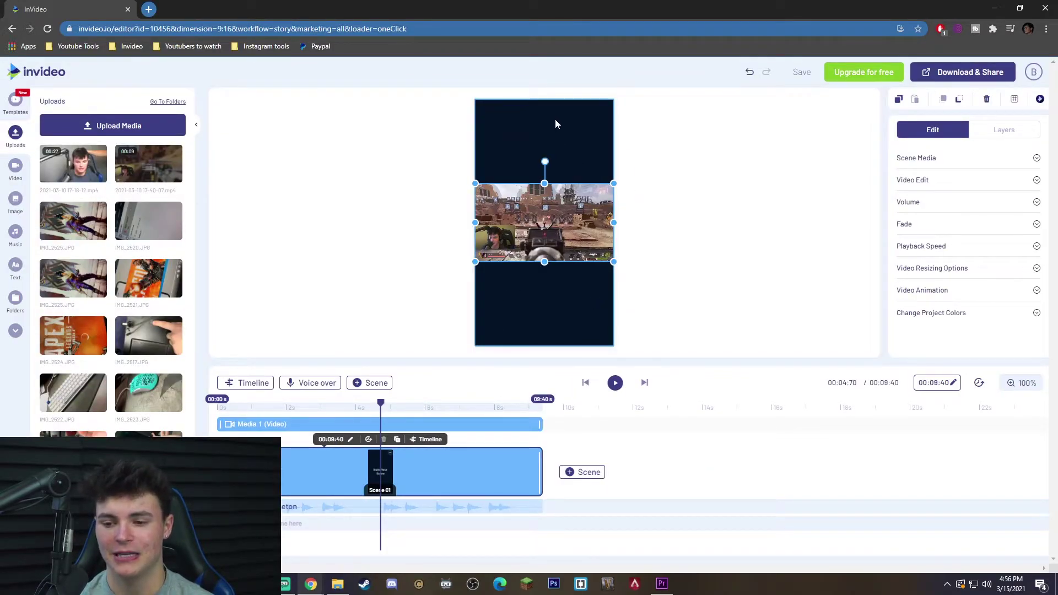
click(561, 332)
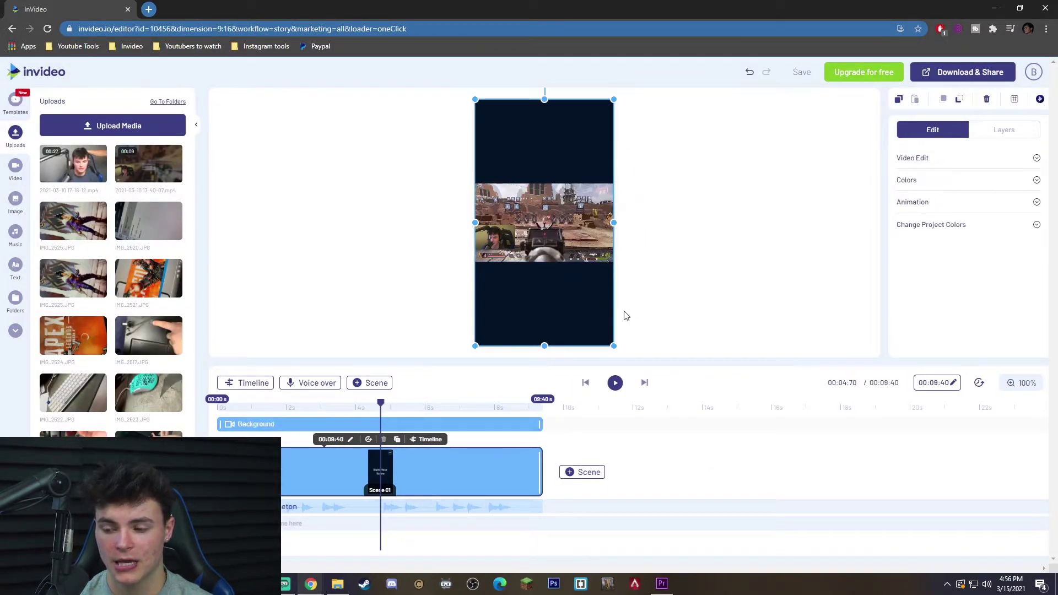
click(572, 235)
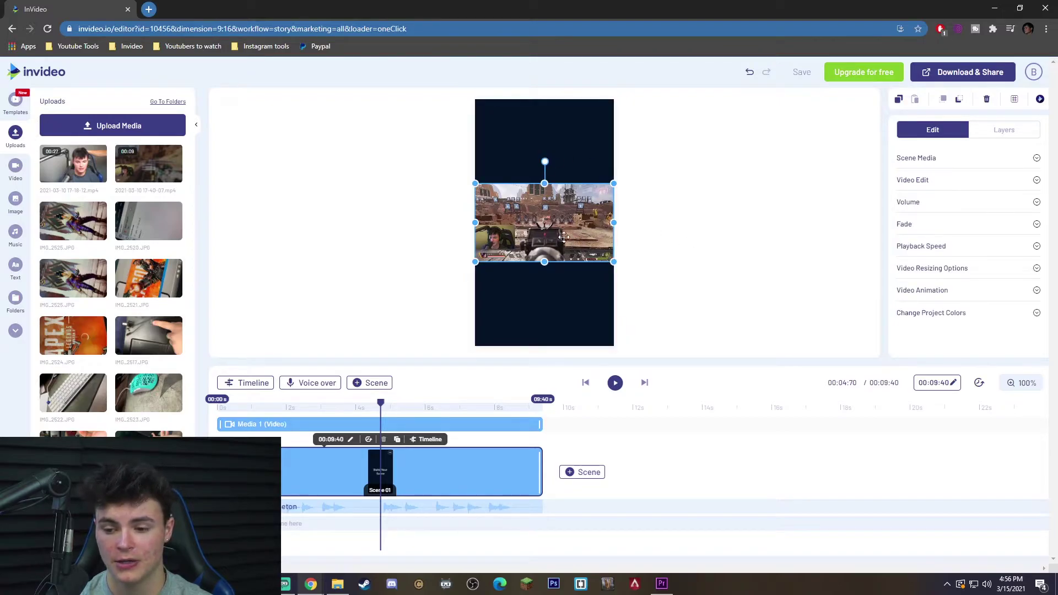
Step: Crop the gameplay clip to a 9:16 frame positioned over the center of the shot
click(909, 180)
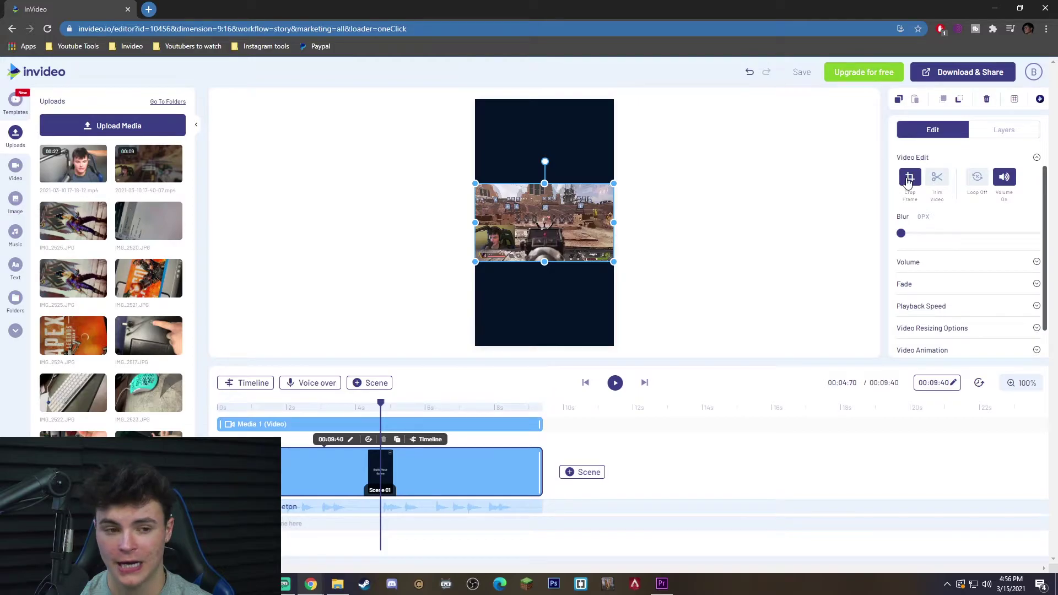
click(908, 180)
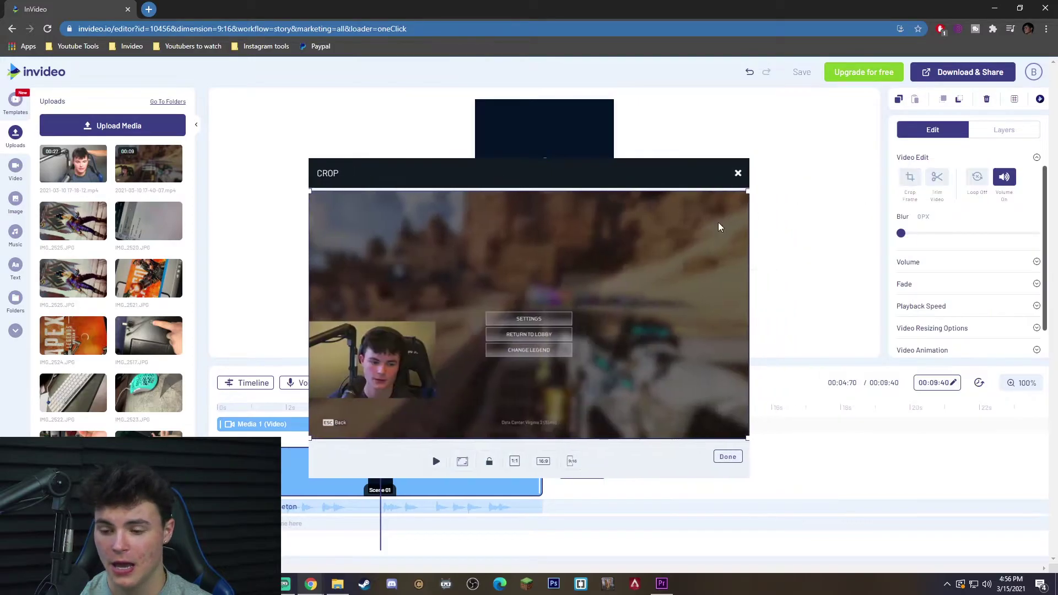
click(571, 462)
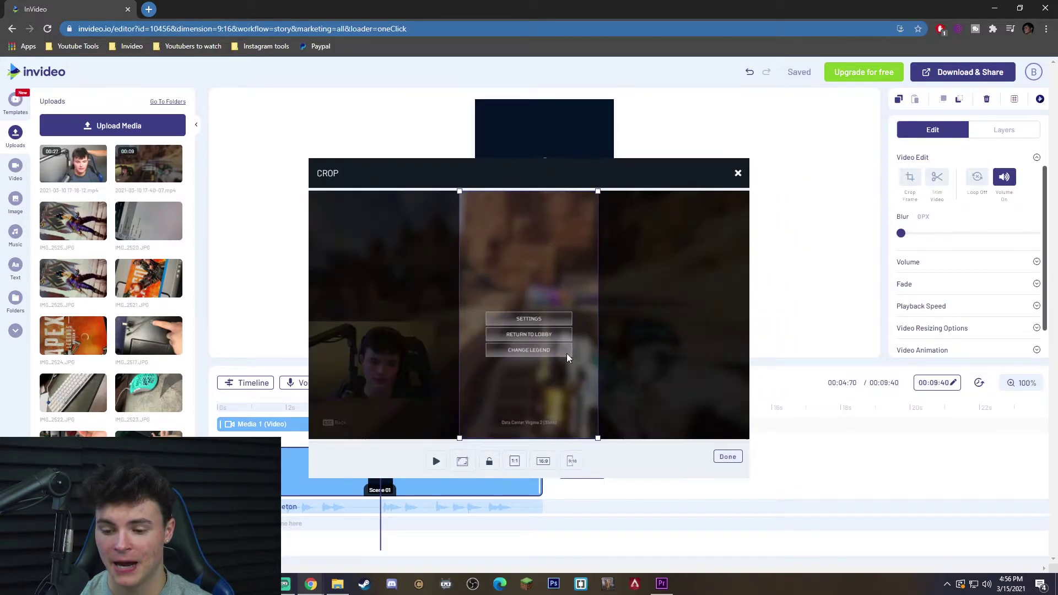
drag(549, 352, 549, 343)
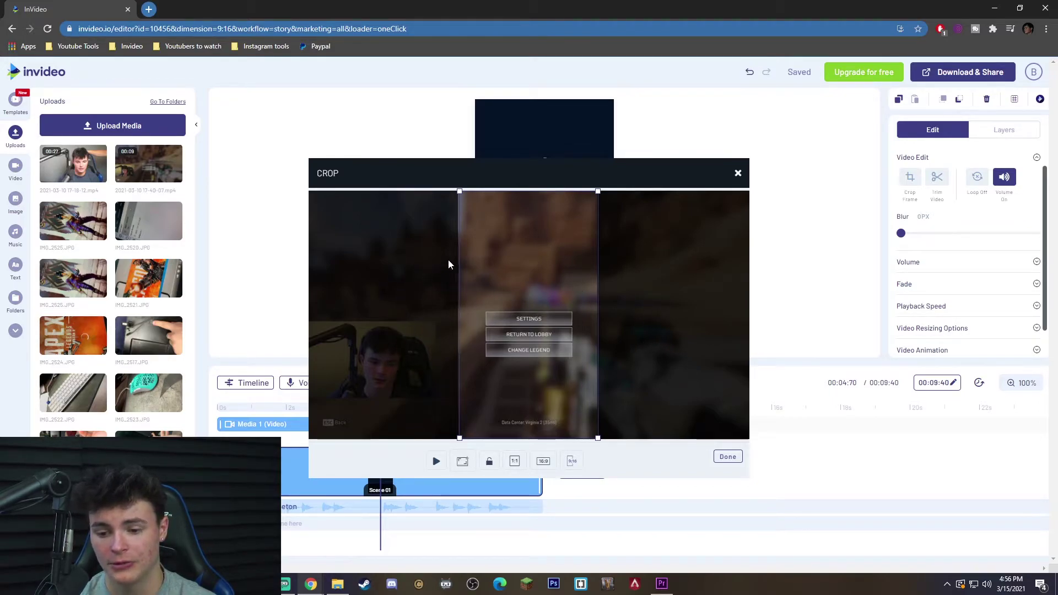
mouse_move(489, 325)
mouse_down()
mouse_move(342, 328)
mouse_move(545, 343)
mouse_move(515, 342)
mouse_up()
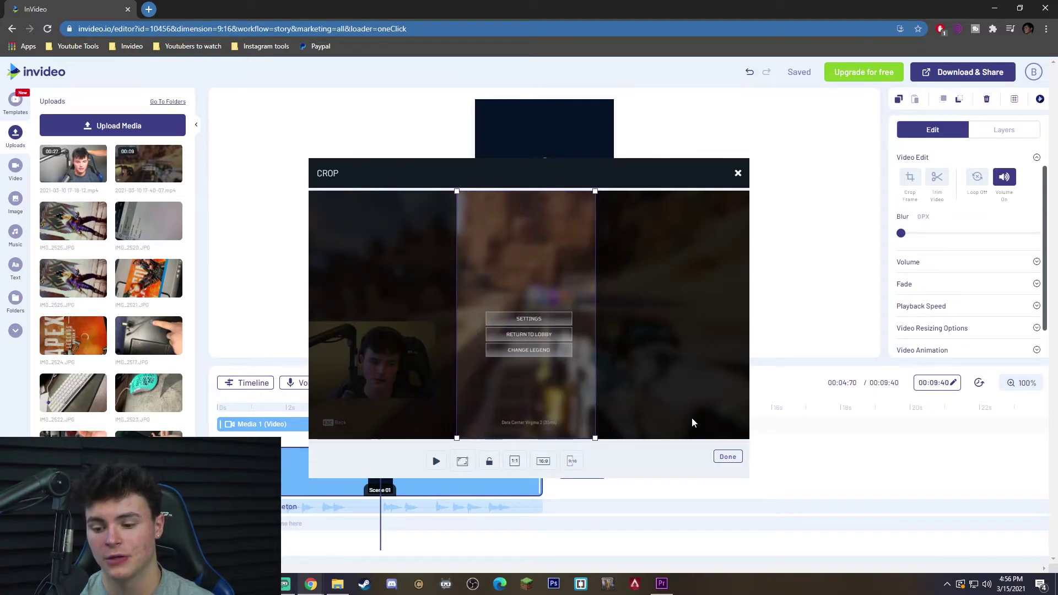
click(728, 456)
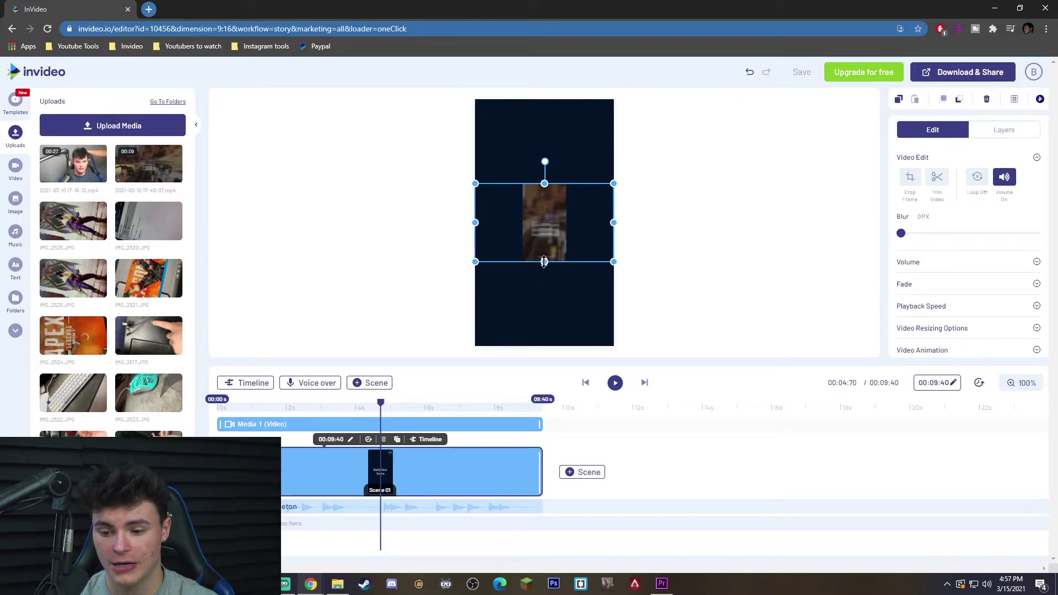
Step: Scale up the cropped gameplay slice and position it to cover the entire vertical canvas
drag(544, 261, 530, 394)
drag(541, 300, 539, 196)
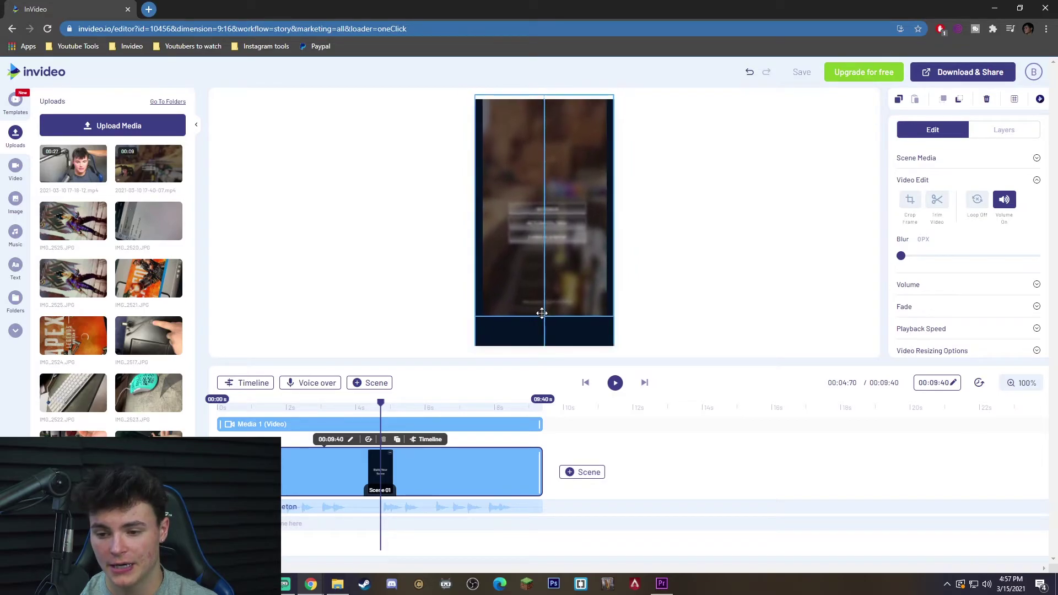
mouse_move(542, 313)
mouse_down()
mouse_move(541, 354)
mouse_move(543, 312)
mouse_up()
Step: Preview the vertical edit from the beginning, then export it
click(679, 306)
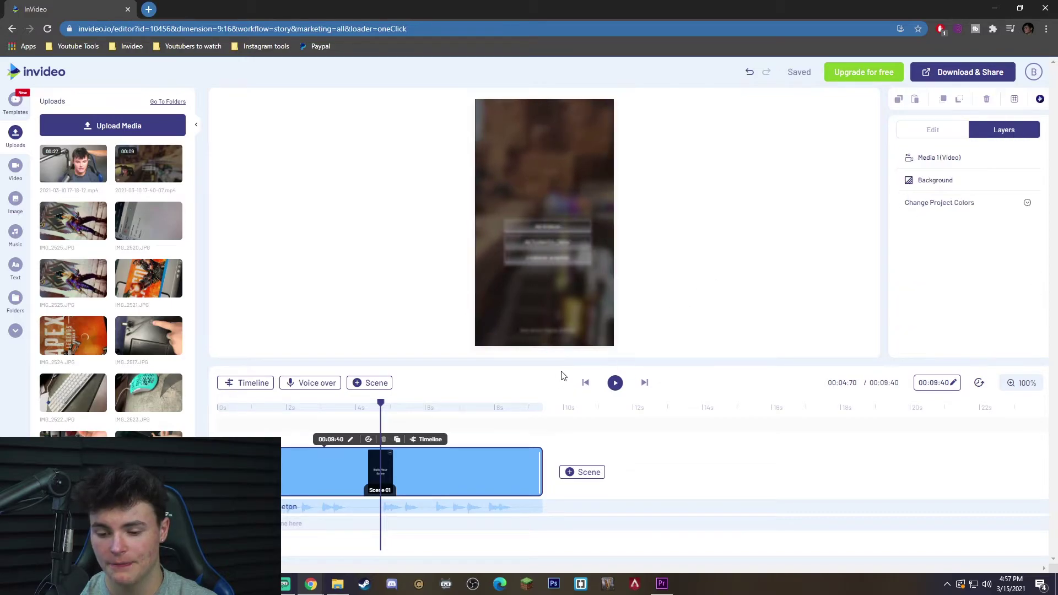
click(616, 382)
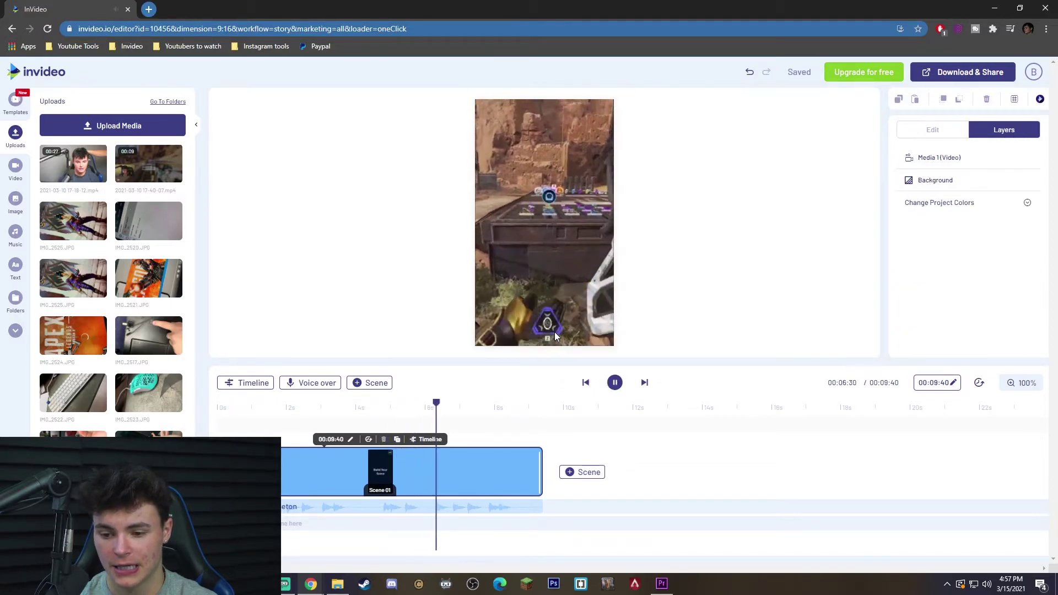
key(space)
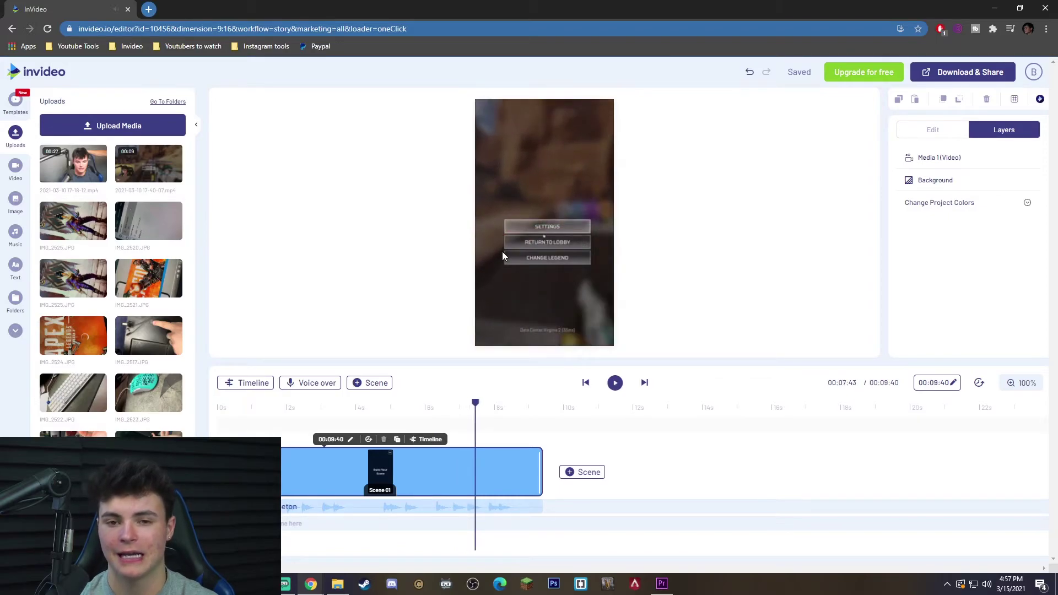
drag(476, 403, 231, 401)
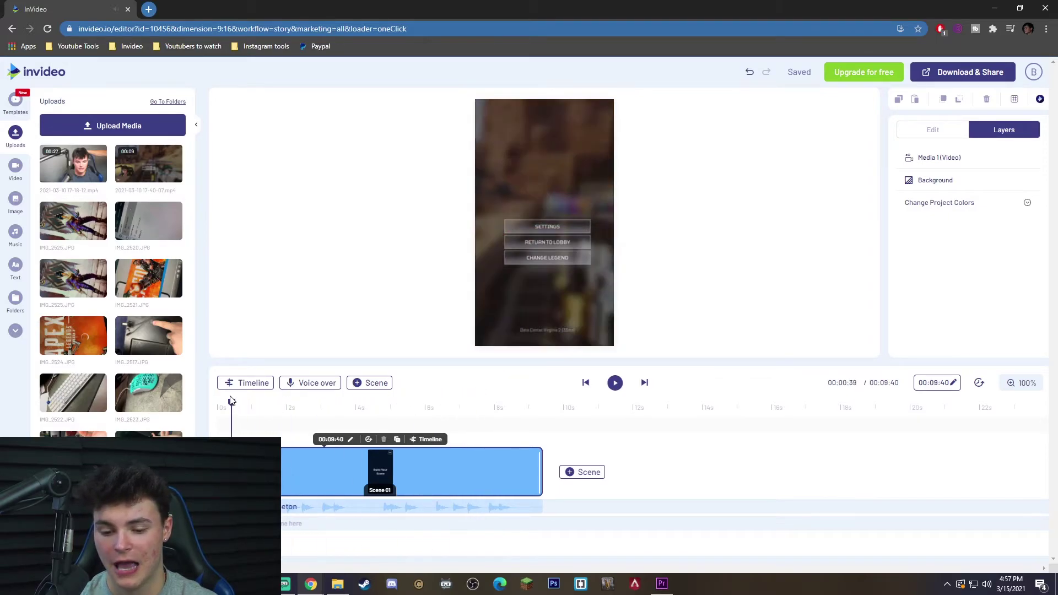
key(space)
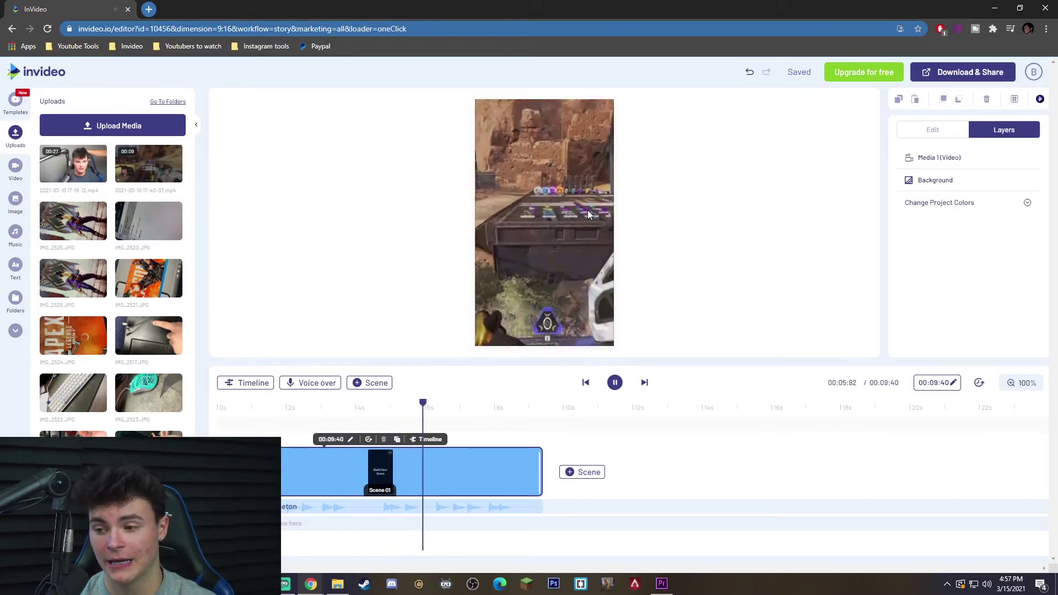
key(space)
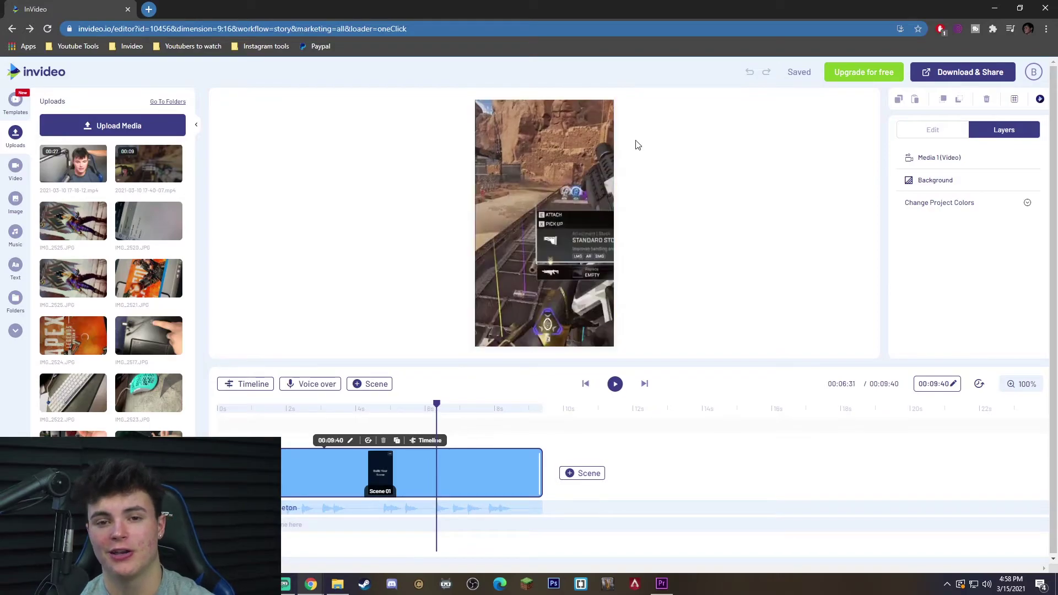
click(942, 172)
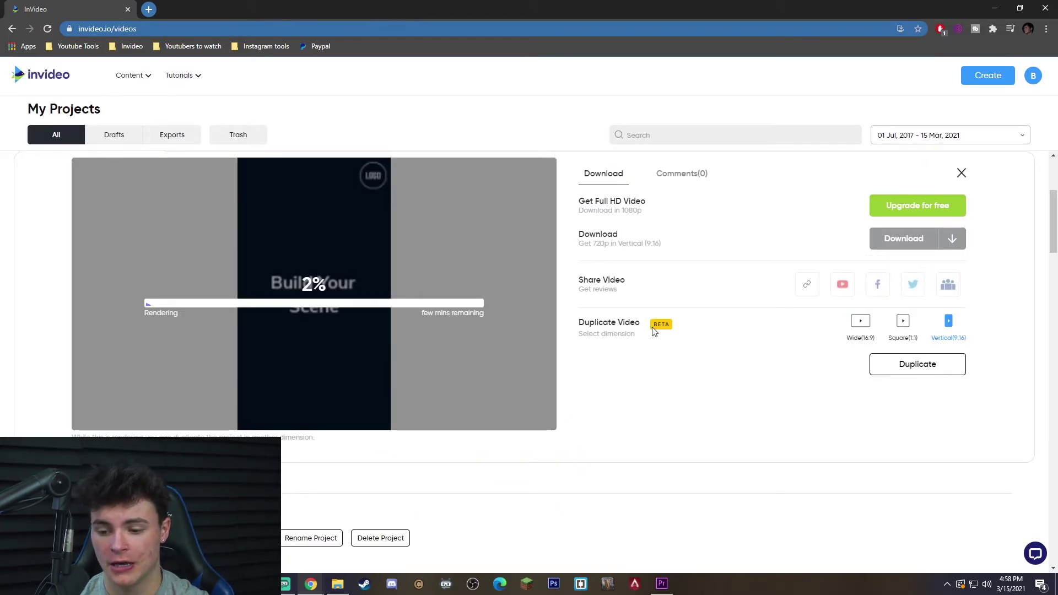
mouse_move(860, 323)
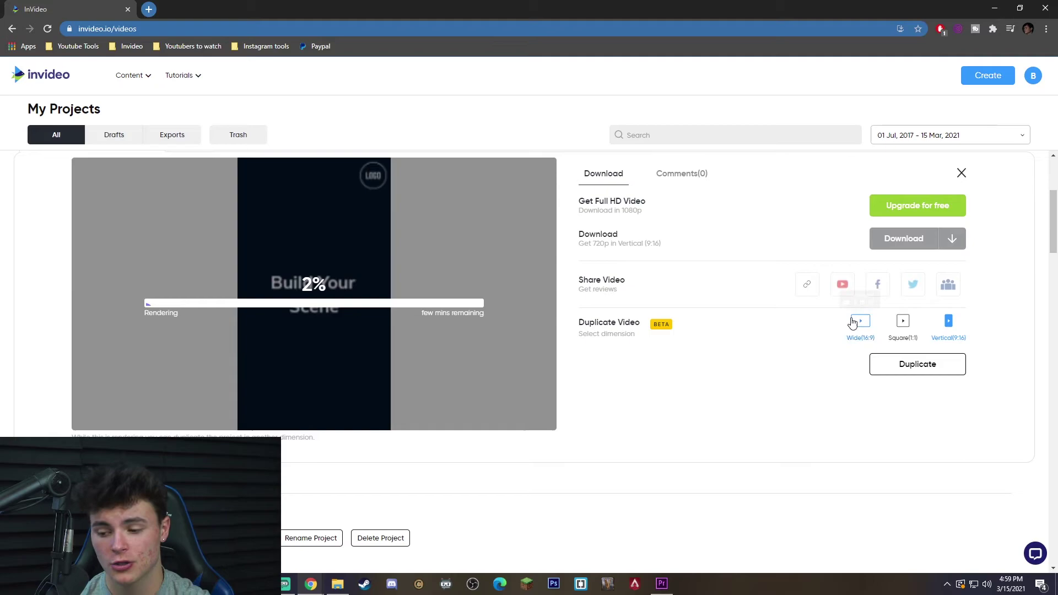
Step: Duplicate the project as a Wide (16:9) copy
click(860, 323)
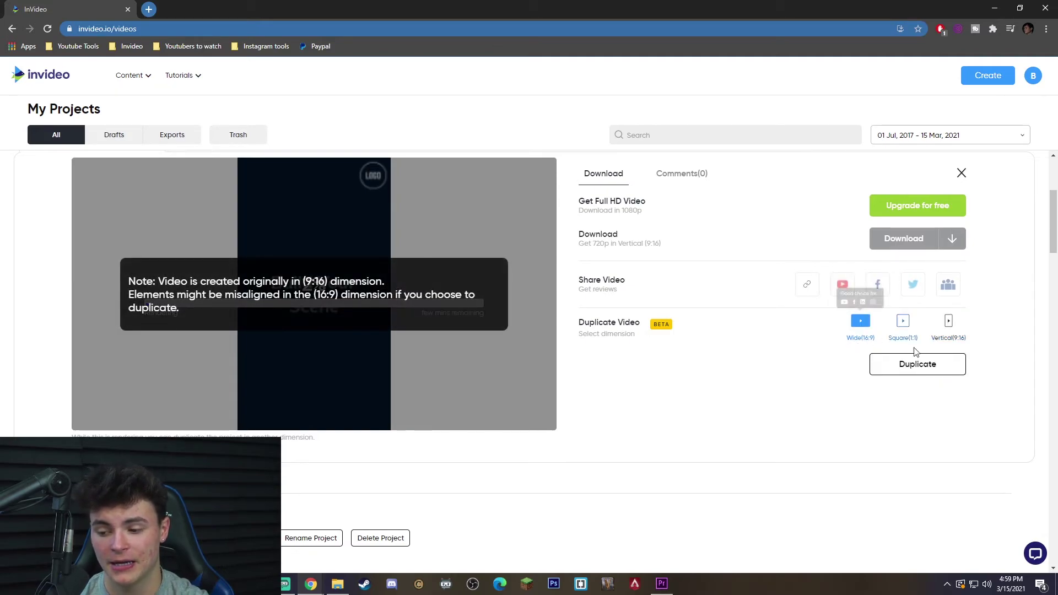
click(918, 364)
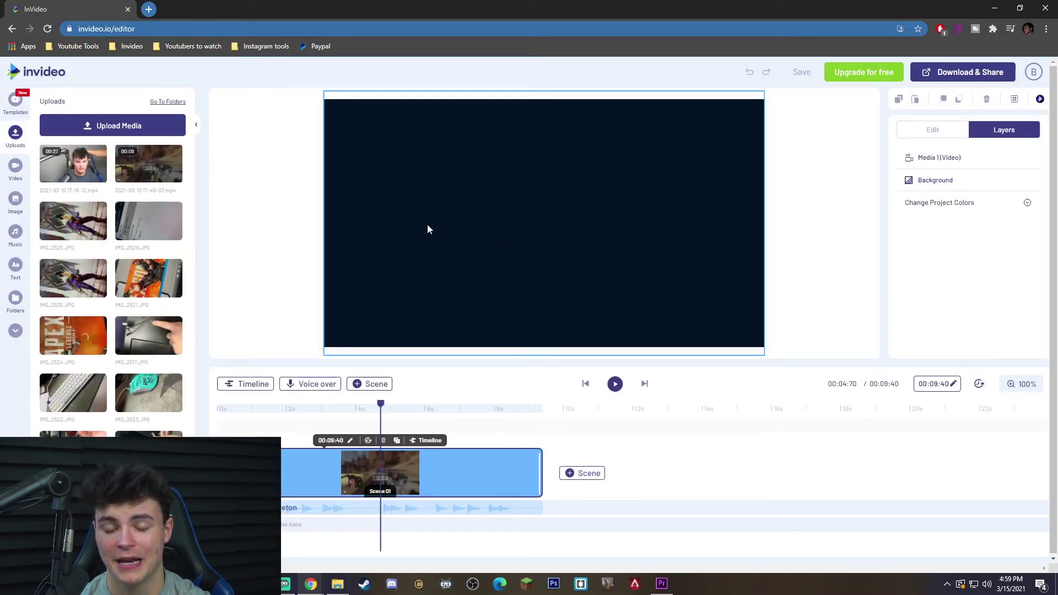
Step: Move the playhead back and bring up the 720p export options for the wide copy
drag(381, 404, 321, 404)
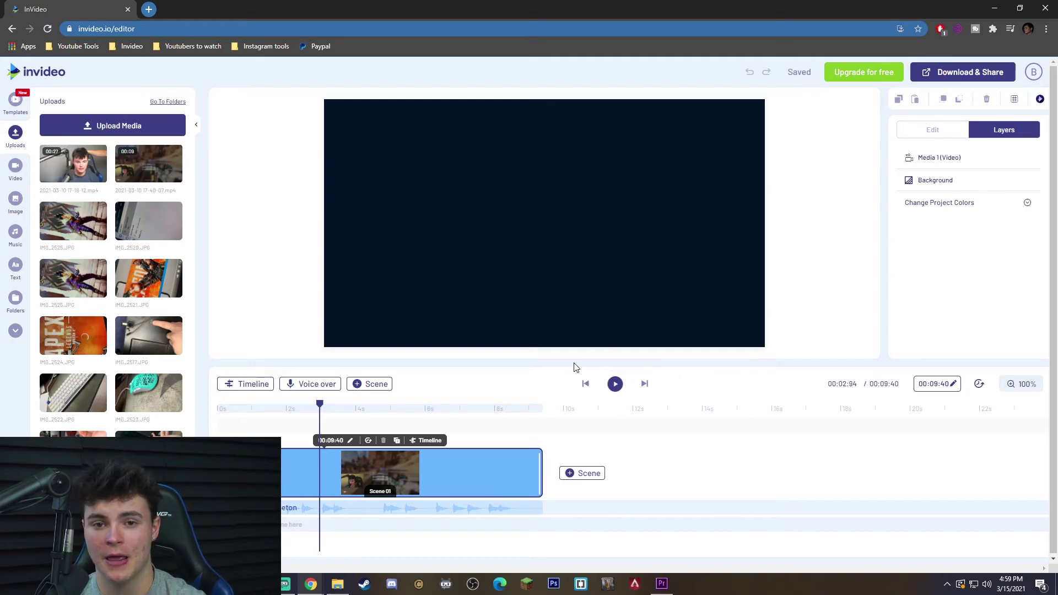
click(964, 74)
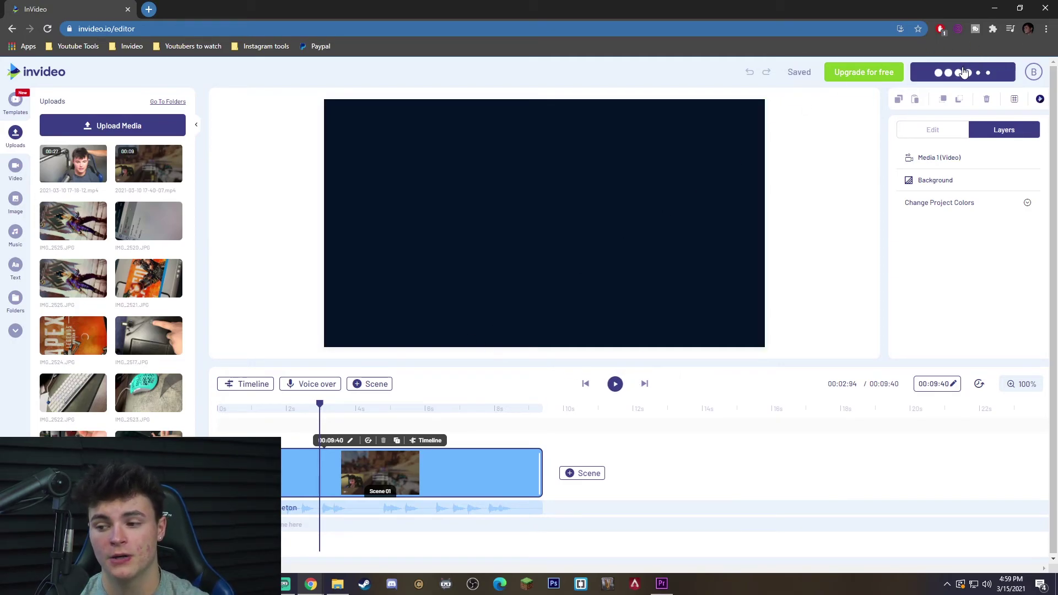